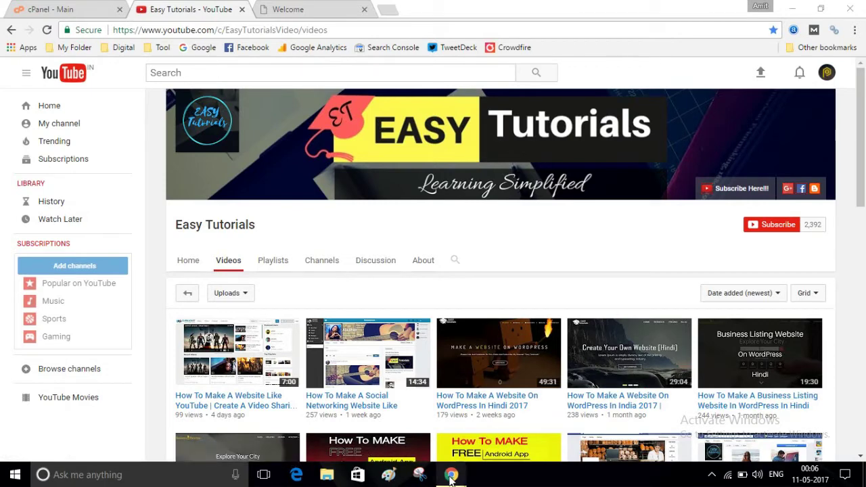
Open HostGator's Linux Shared Hosting plans page.
mouse_move(450, 475)
click(537, 420)
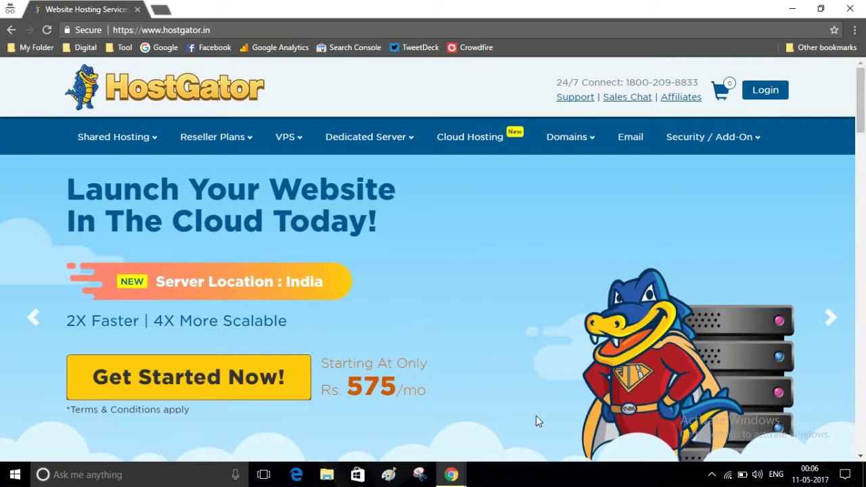
mouse_move(149, 145)
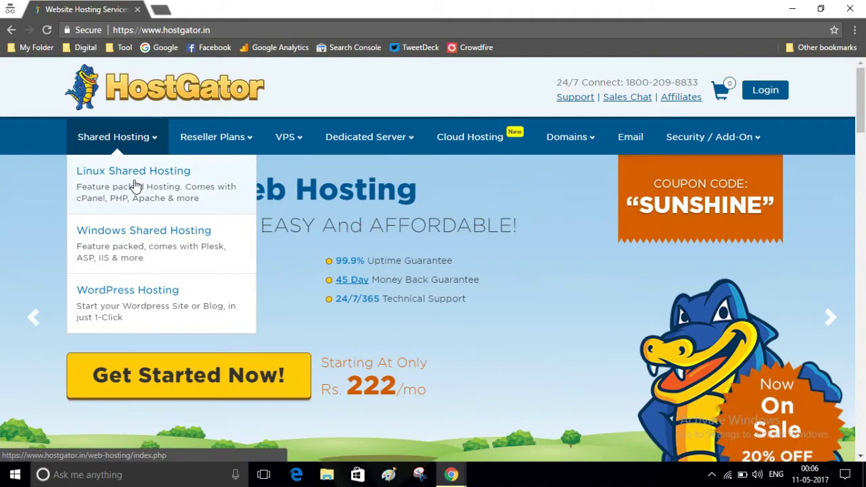
click(135, 186)
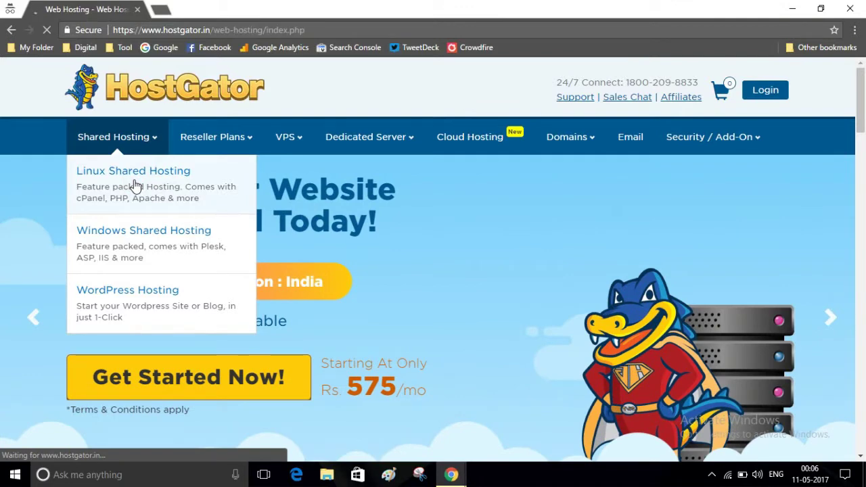
scroll(135, 186, down, 3)
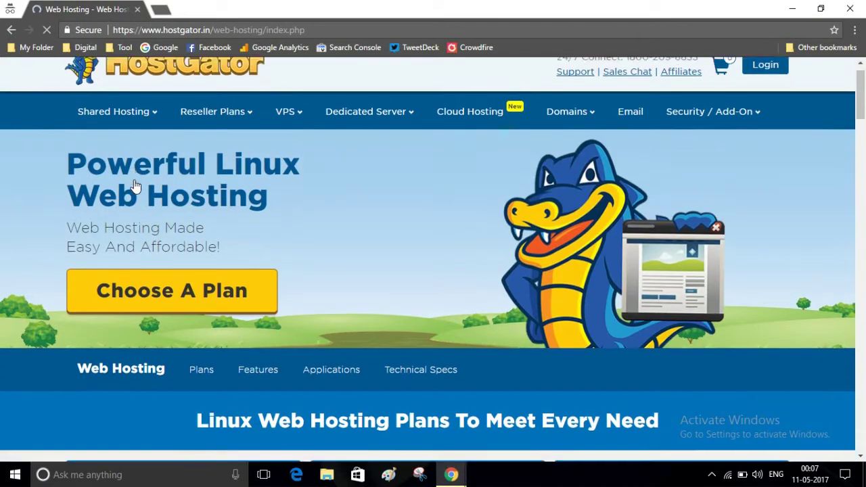
scroll(136, 186, down, 3)
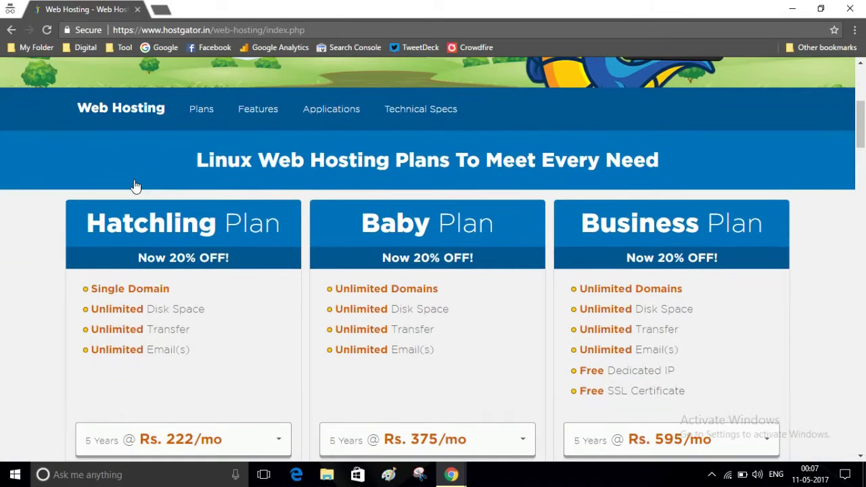
scroll(135, 186, up, 1)
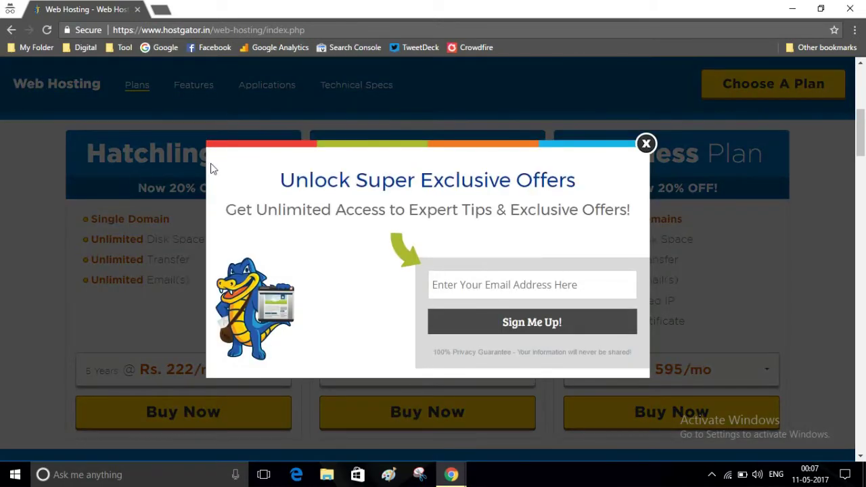
Dismiss the email offers popup and set Hatchling billing to 1 Month at Rs. 435/mo.
click(646, 144)
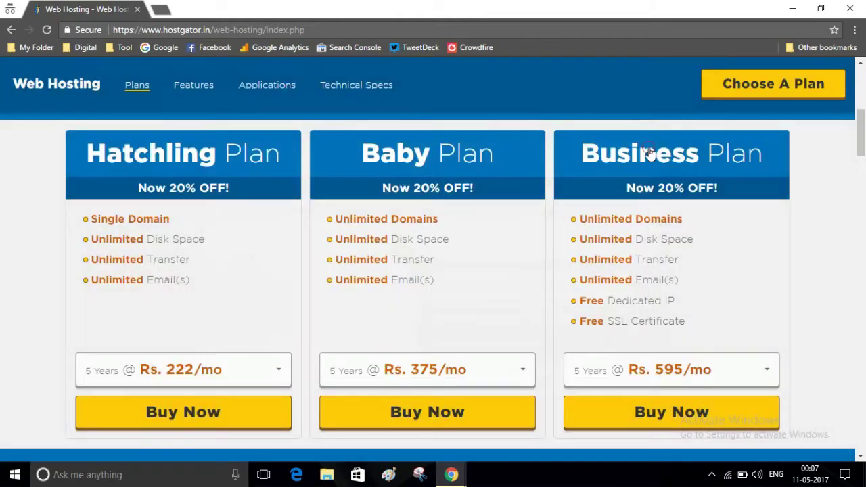
scroll(822, 141, down, 3)
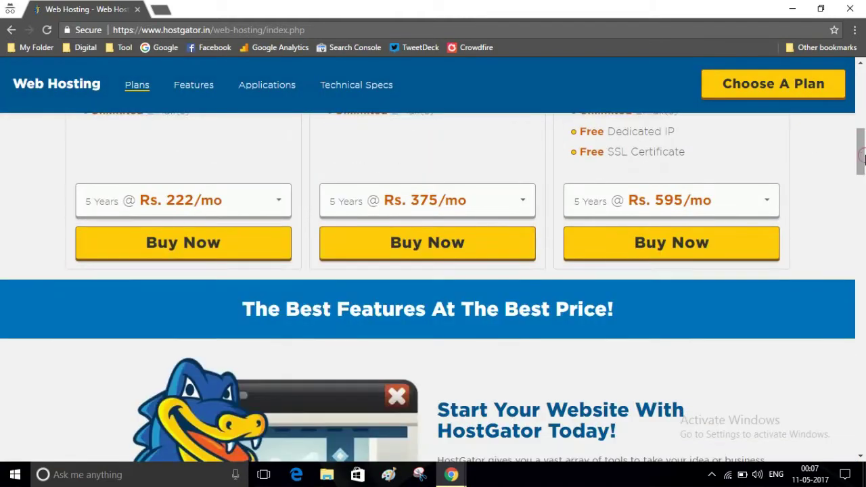
click(273, 200)
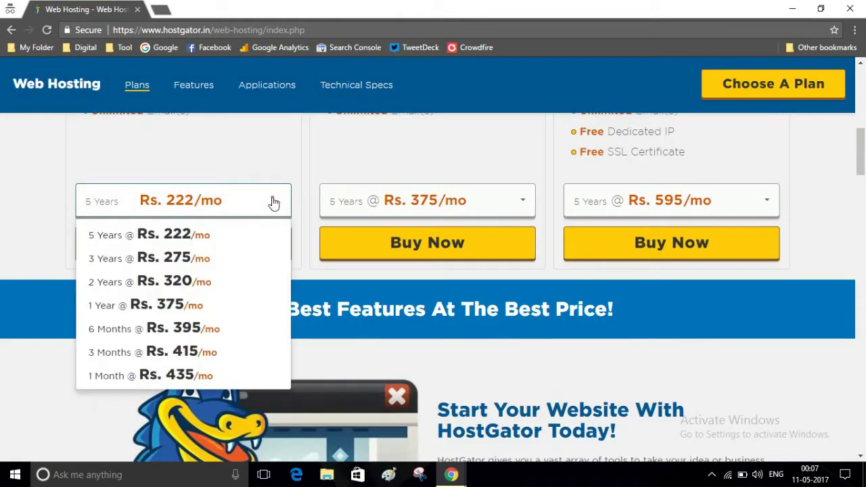
click(138, 369)
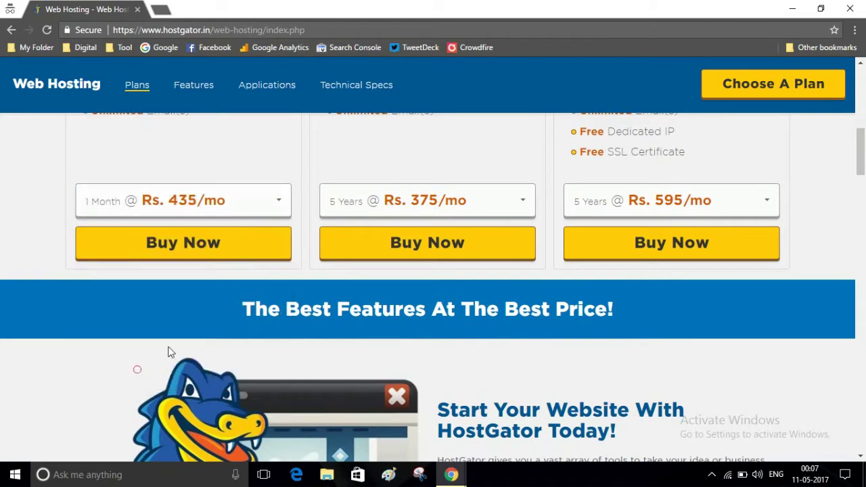
Buy the Hatchling plan, say no domain is owned yet, and enter the new domain name.
click(199, 249)
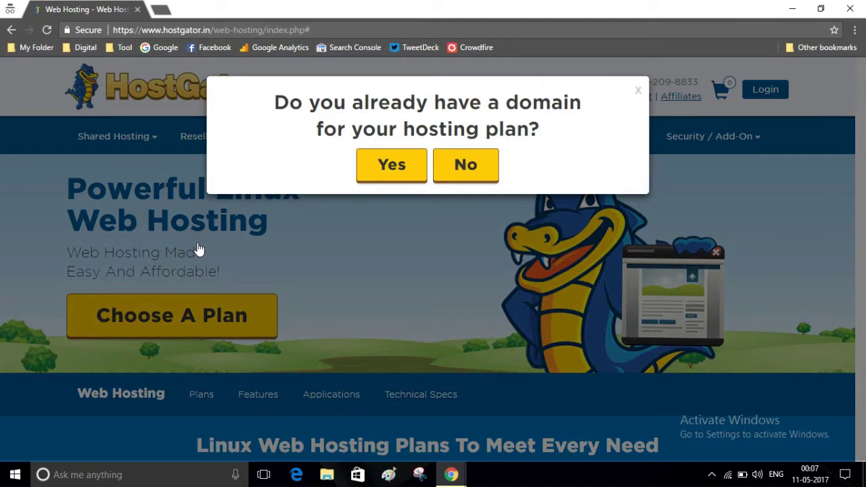
click(483, 174)
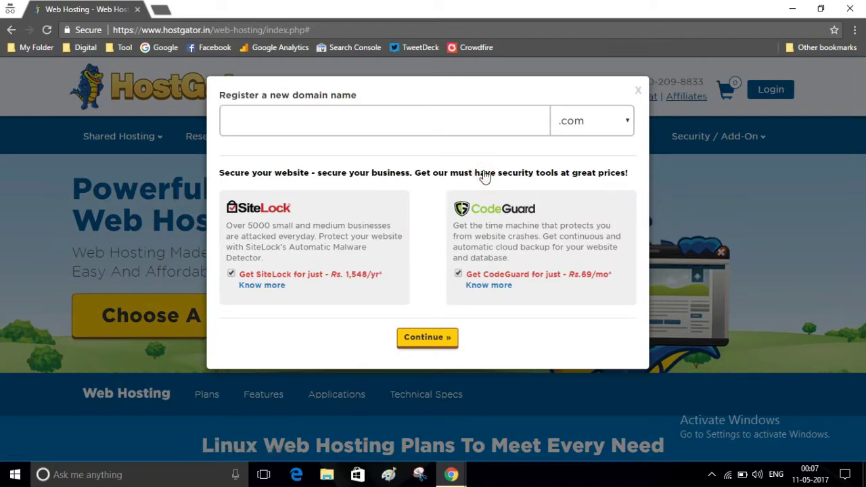
click(420, 126)
text(avinash)
key(BackSpace)
text(kr)
Choose the .in extension, untick CodeGuard and SiteLock, and check domain availability.
click(604, 127)
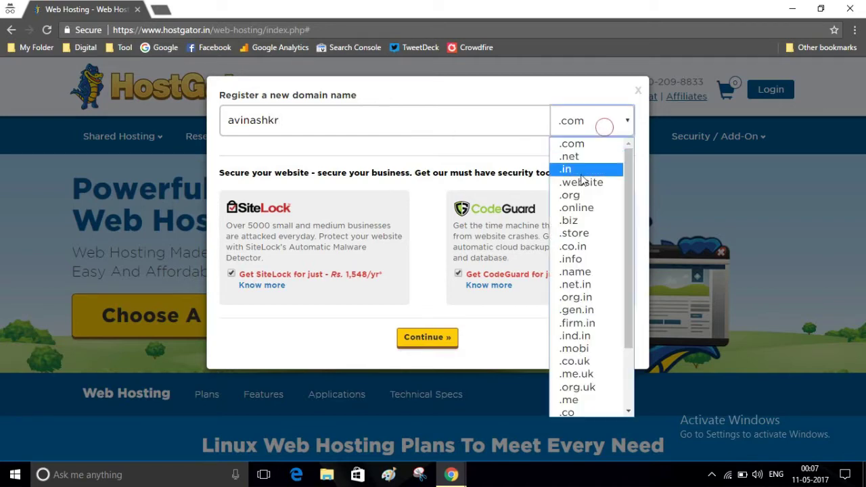
click(581, 169)
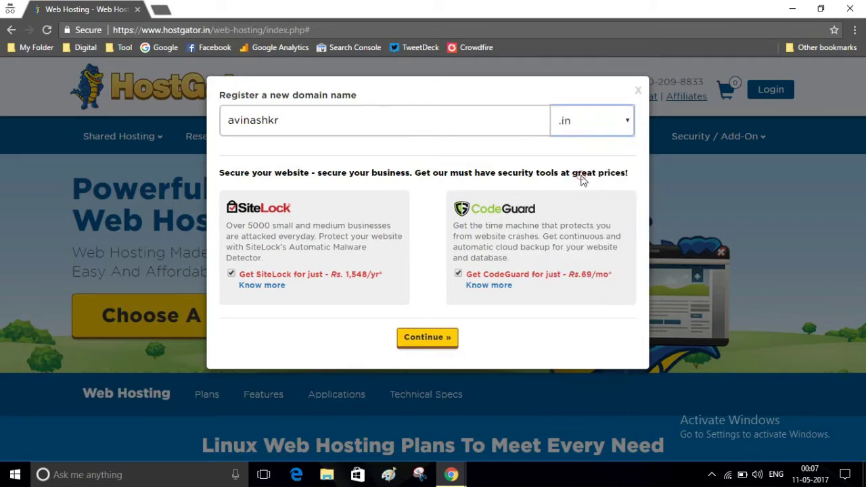
click(458, 273)
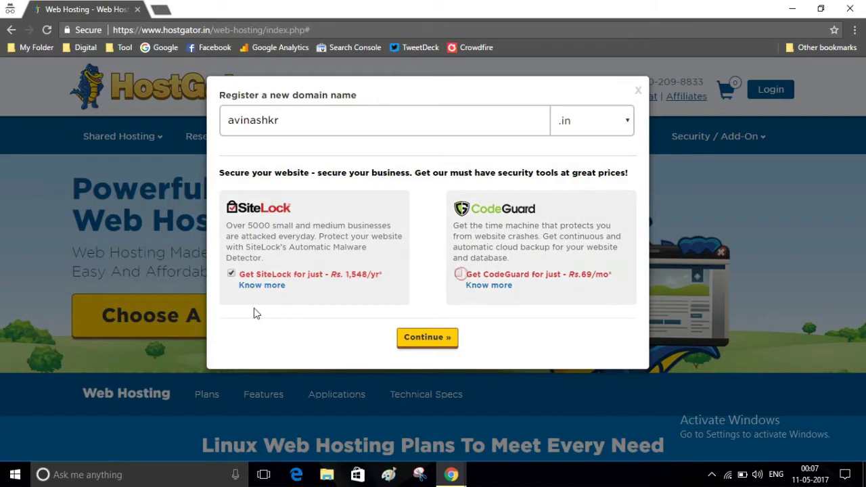
click(232, 274)
click(422, 335)
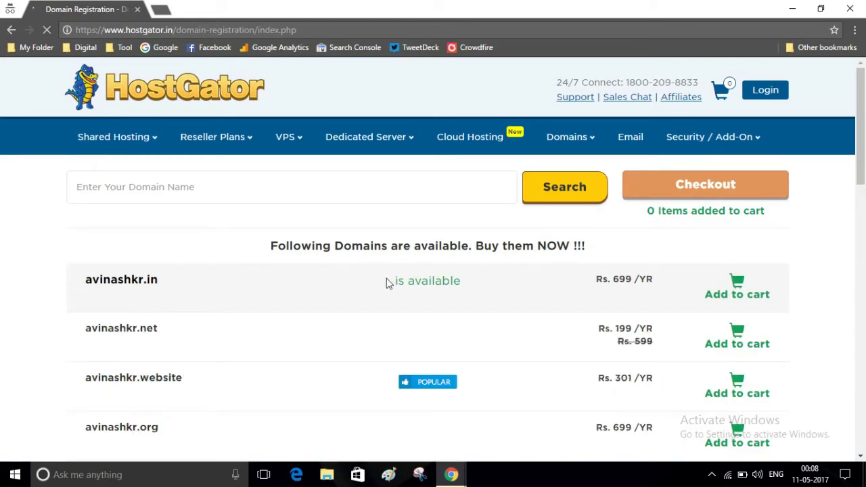
Add the available .in domain to the cart and proceed to checkout.
click(738, 297)
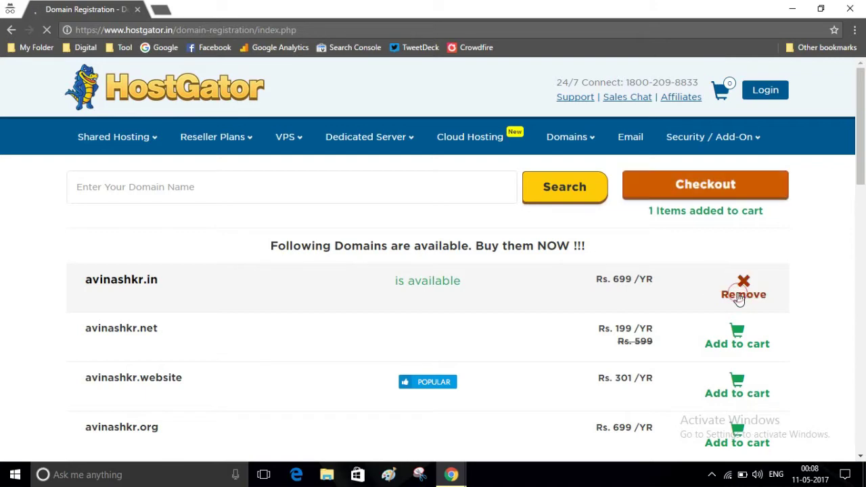
click(705, 192)
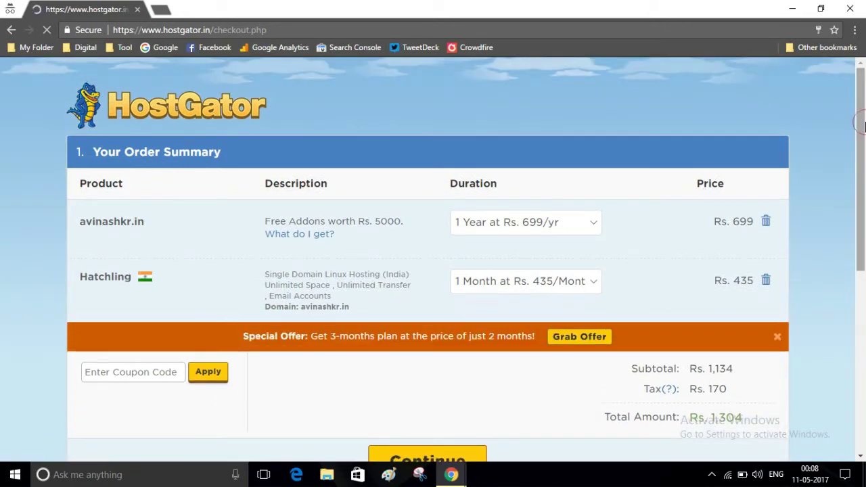
Dismiss the special offer banner and confirm the order summary to reach sign-in.
drag(864, 127, 863, 169)
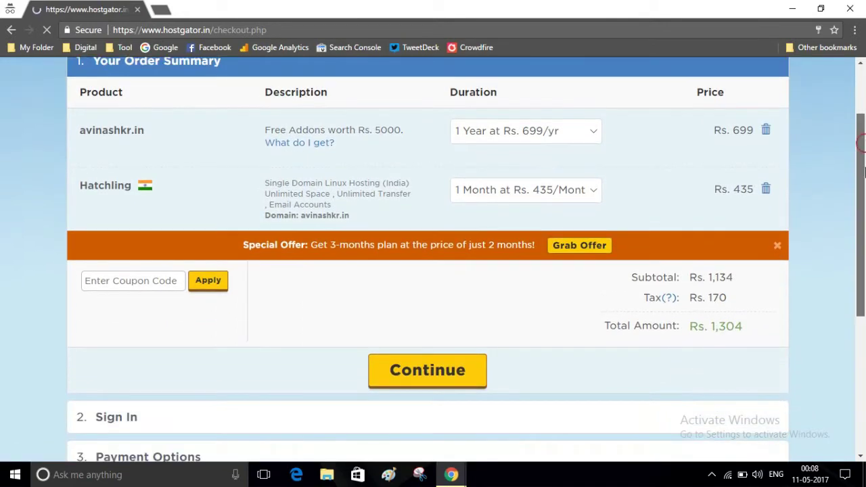
click(779, 245)
drag(864, 215, 863, 254)
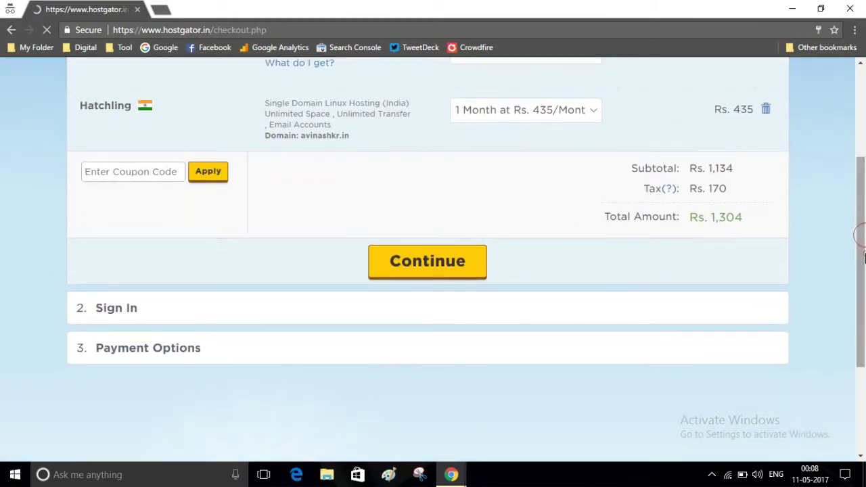
click(466, 266)
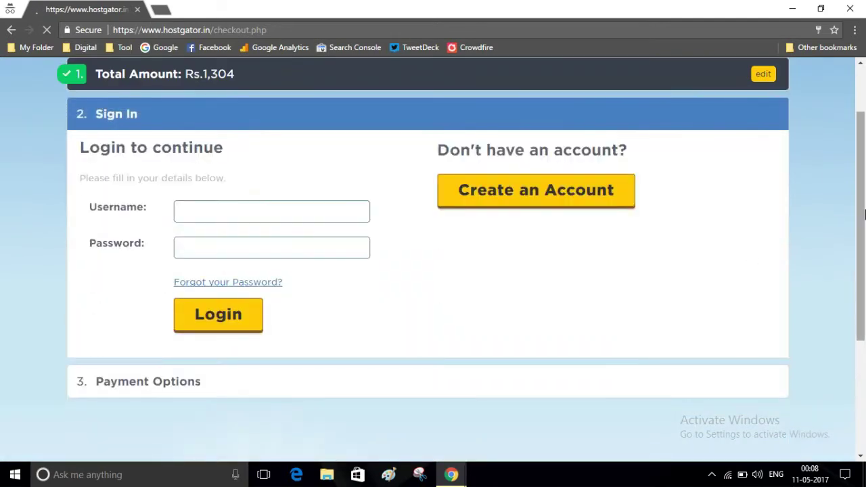
drag(864, 218, 864, 224)
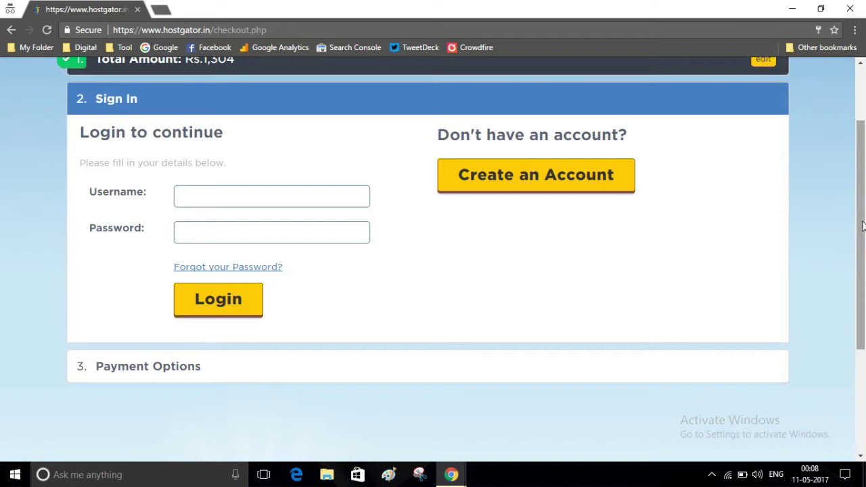
Choose to create a new account and scroll through Contact, User Information and Payment Options.
click(539, 184)
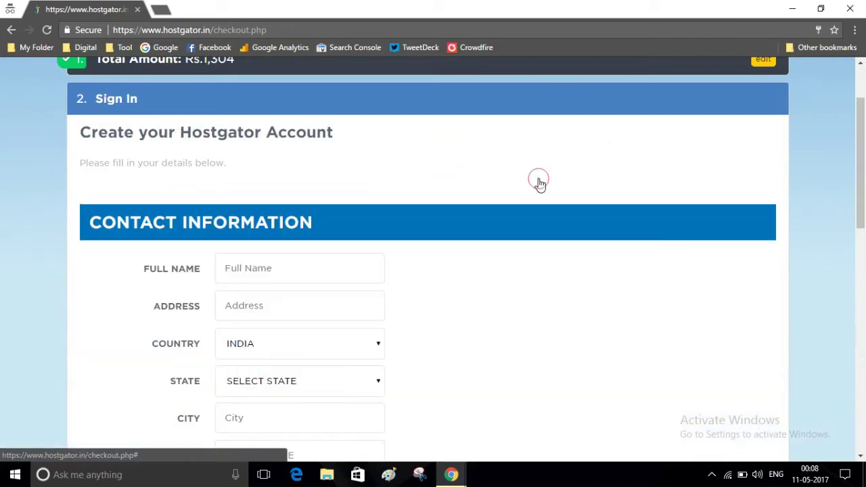
drag(864, 172, 864, 217)
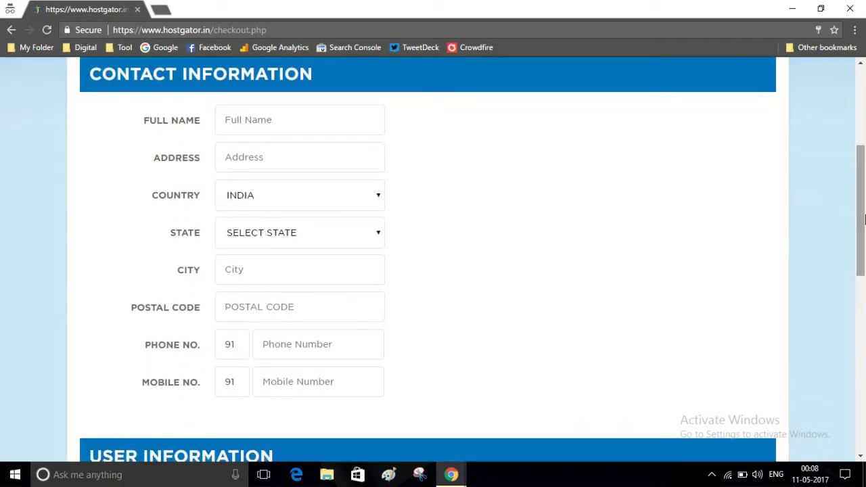
drag(864, 218, 864, 303)
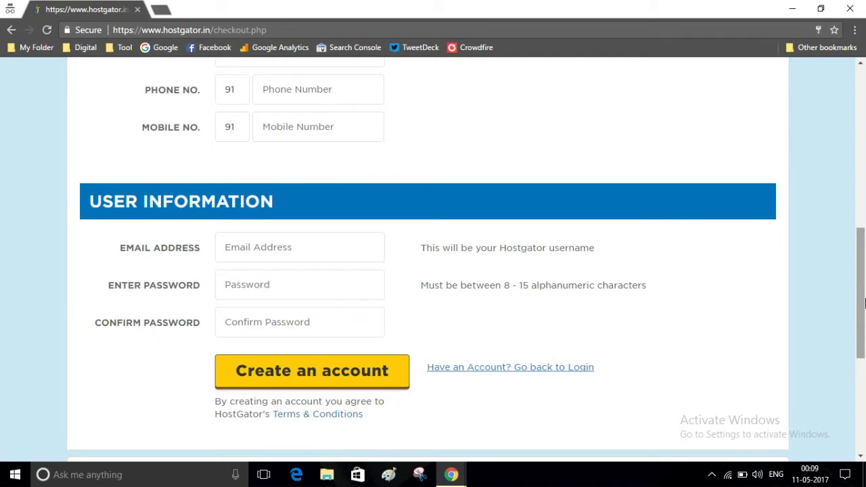
drag(864, 302, 864, 370)
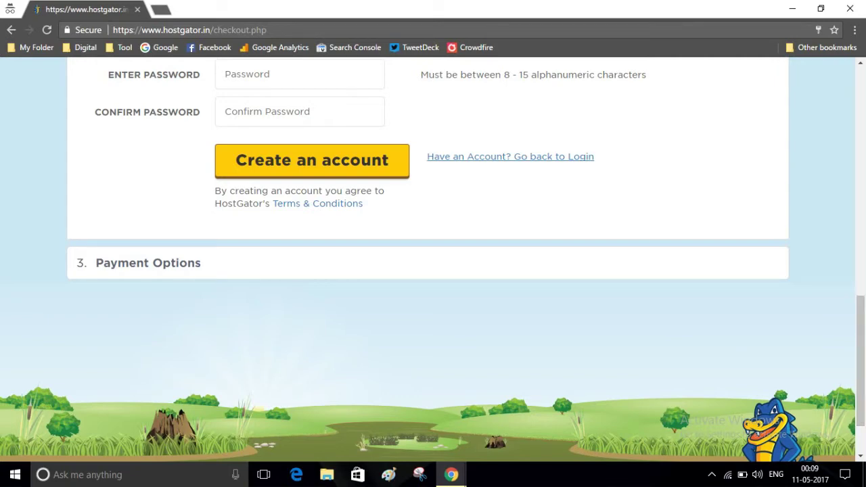
Switch to the HostGator admin tab, list all orders, and open the domain's hosting order.
mouse_move(452, 472)
click(383, 399)
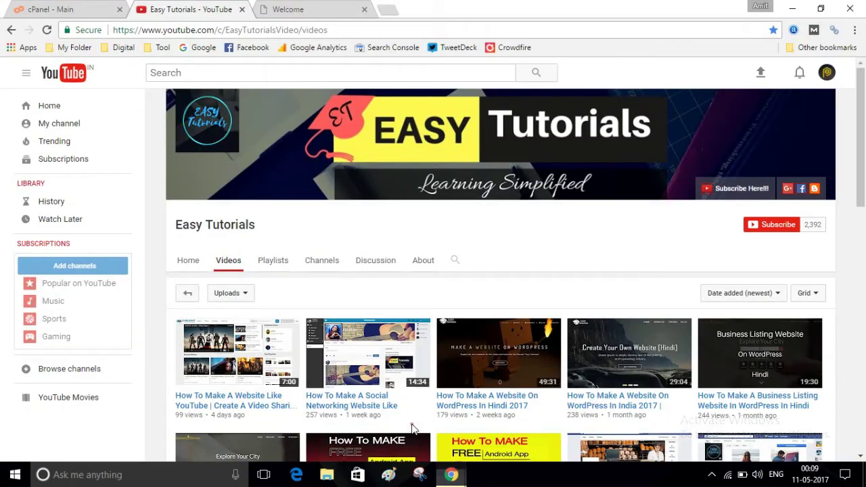
click(315, 9)
mouse_move(85, 143)
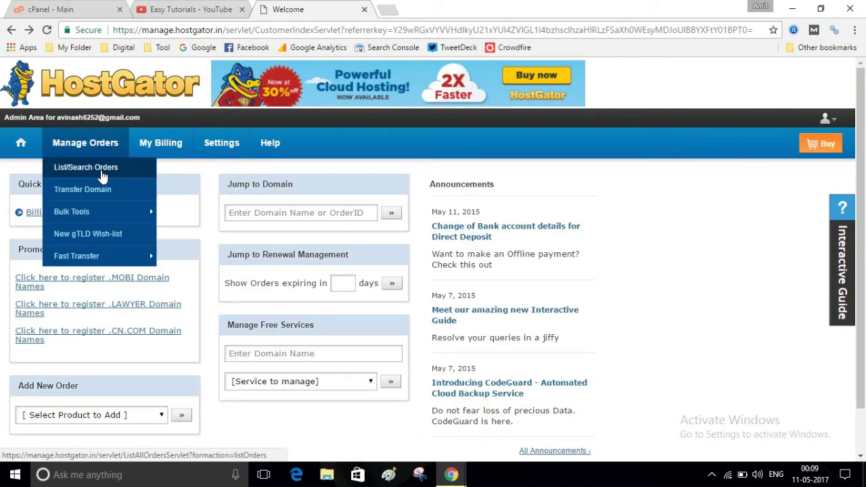
click(103, 175)
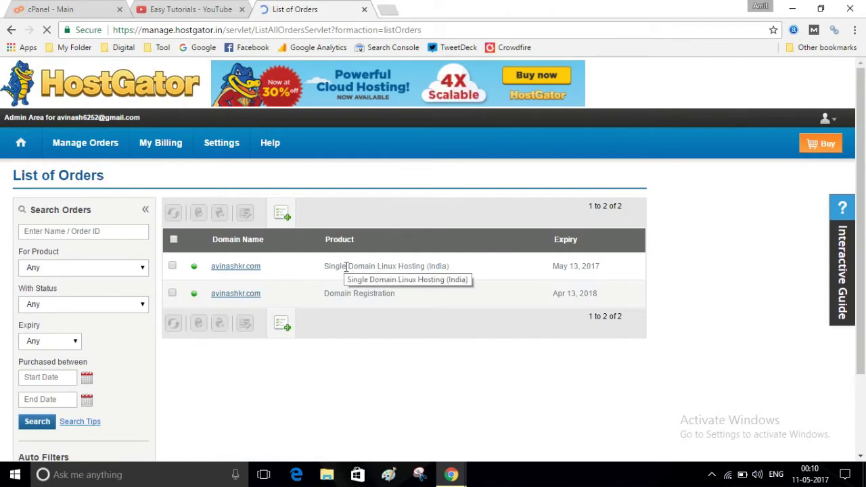
click(245, 270)
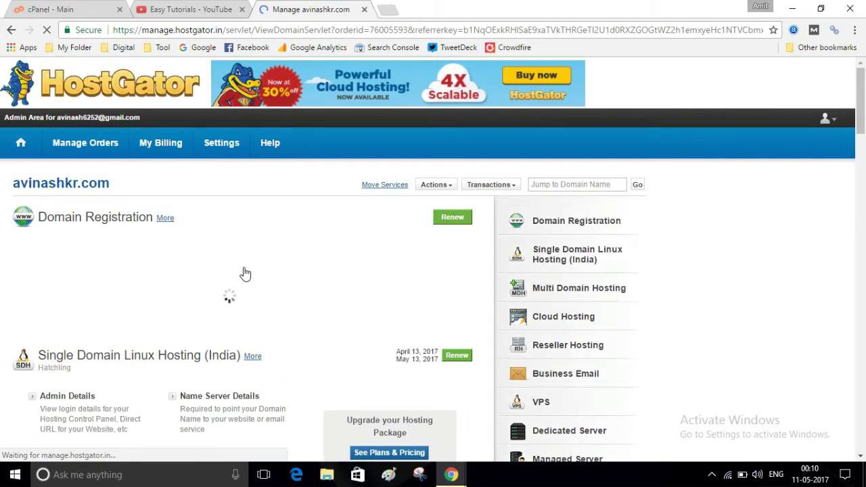
Open Name Server Details and copy ns1.cp-in-4.webhostbox.net and ns2.cp-in-4.webhostbox.net.
scroll(246, 274, down, 4)
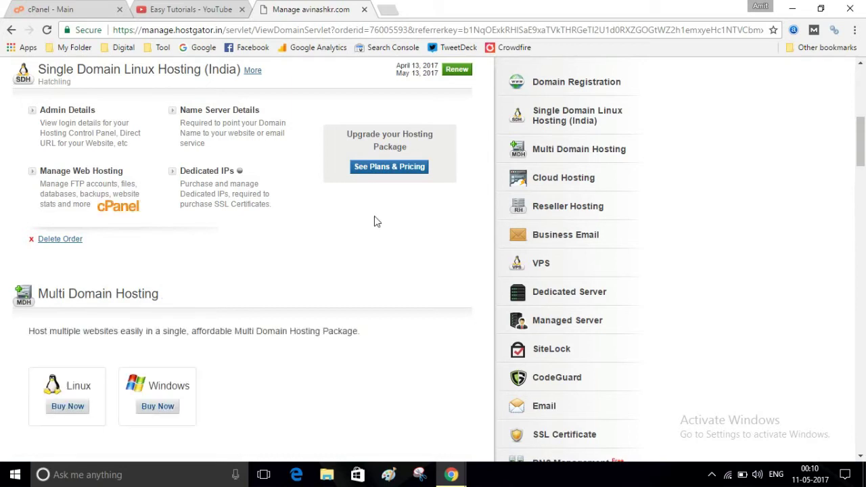
click(228, 116)
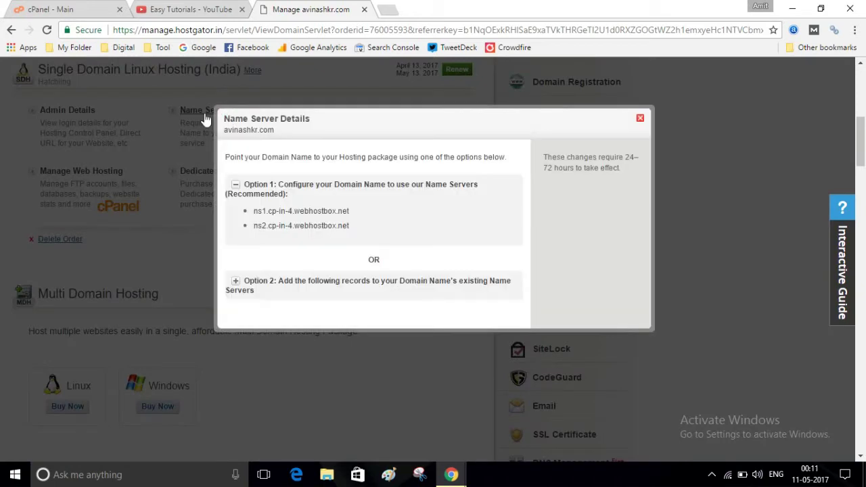
click(260, 211)
drag(260, 211, 352, 211)
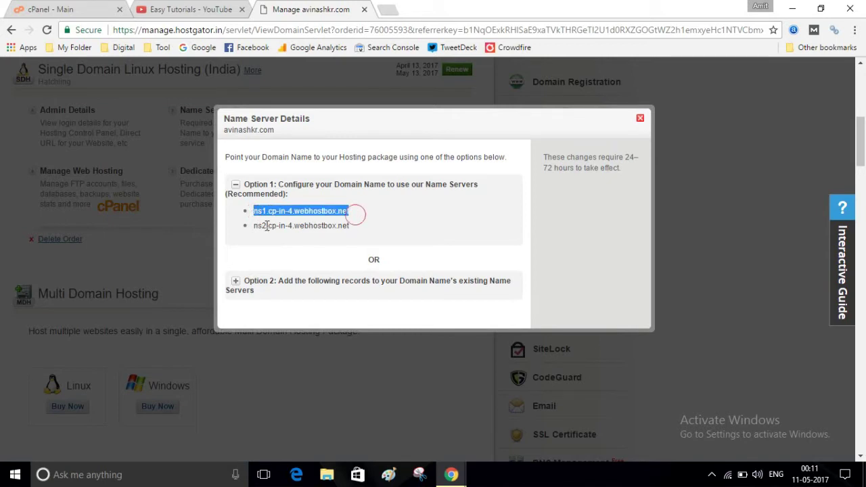
drag(257, 225, 374, 243)
click(373, 242)
Close the name server details and open the Domain Registration order from the orders list.
click(640, 119)
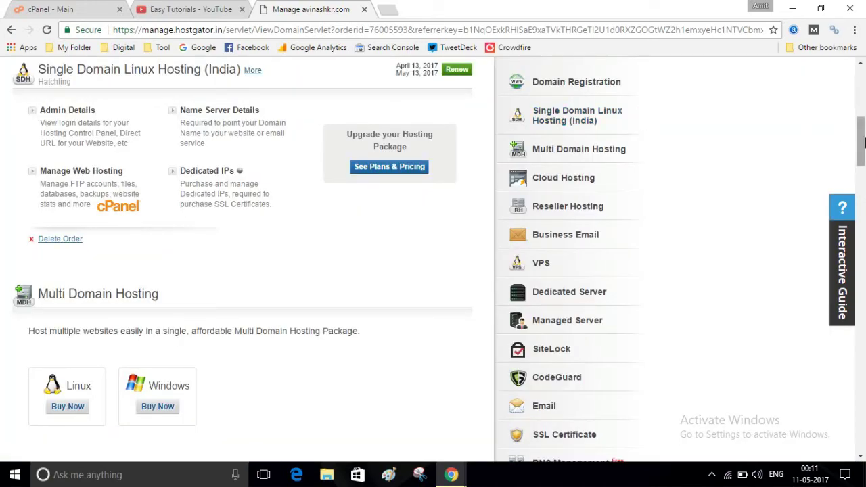
scroll(863, 141, up, 5)
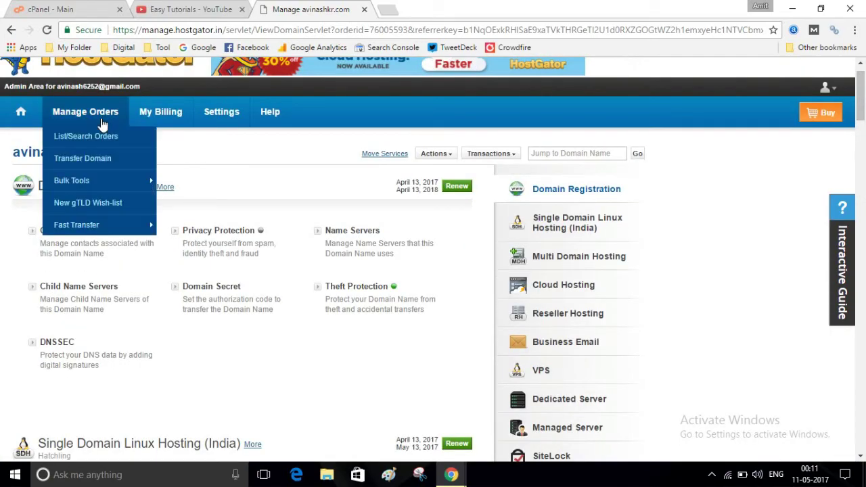
click(105, 137)
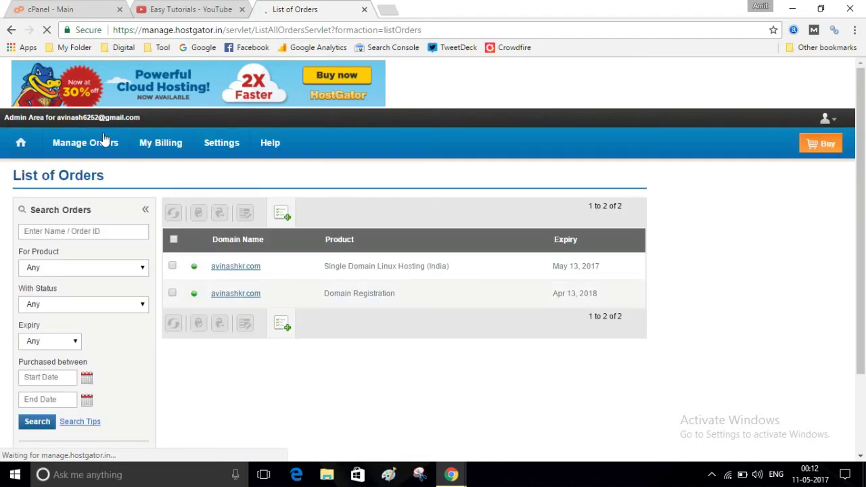
click(259, 295)
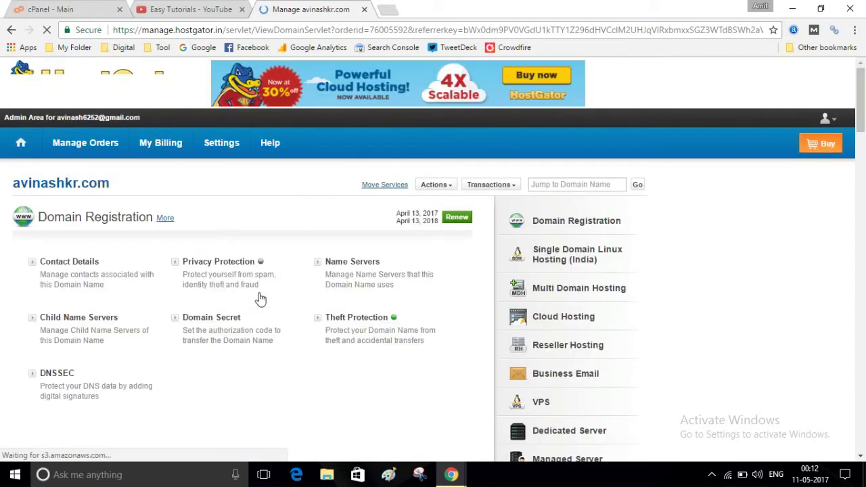
Check the domain's Name Servers show the two webhostbox.net servers, then close without changes.
scroll(260, 299, down, 2)
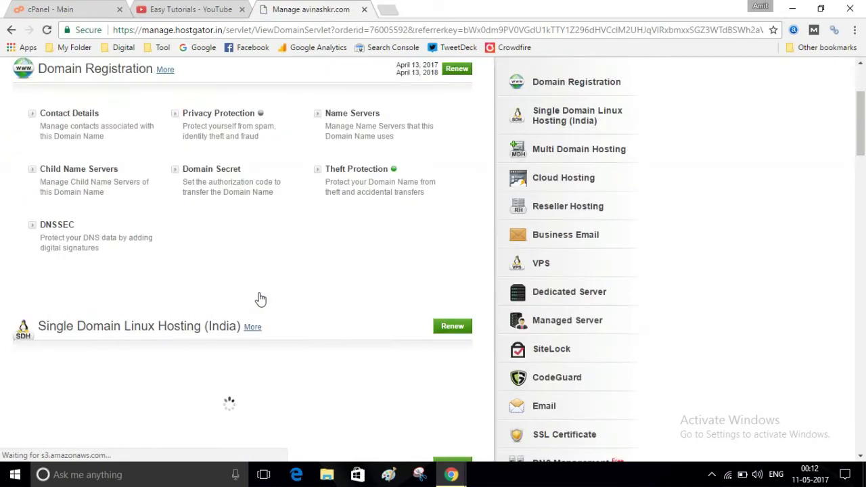
click(357, 119)
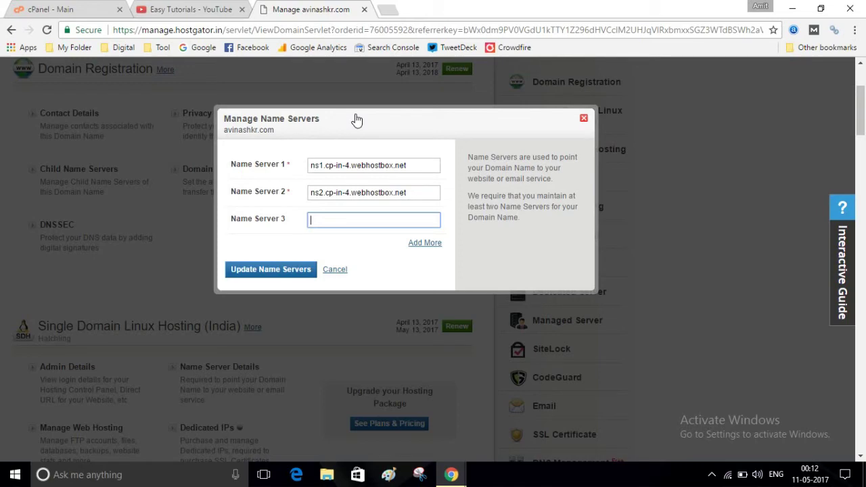
click(583, 118)
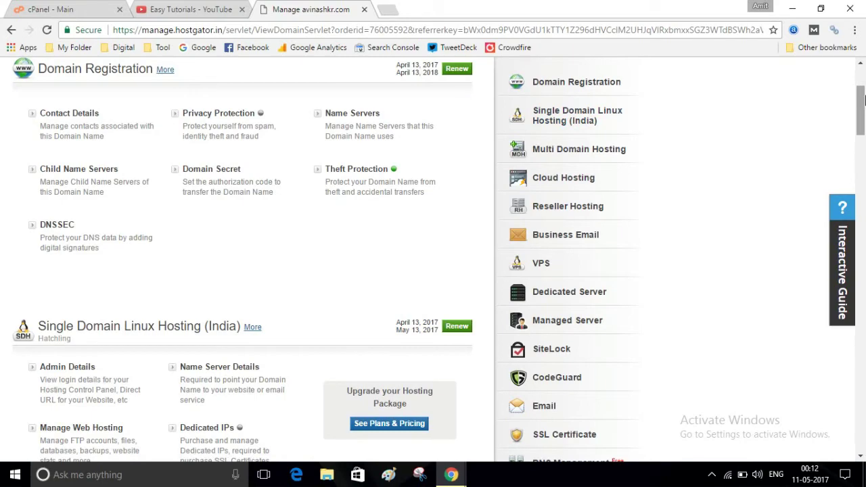
drag(863, 100, 863, 127)
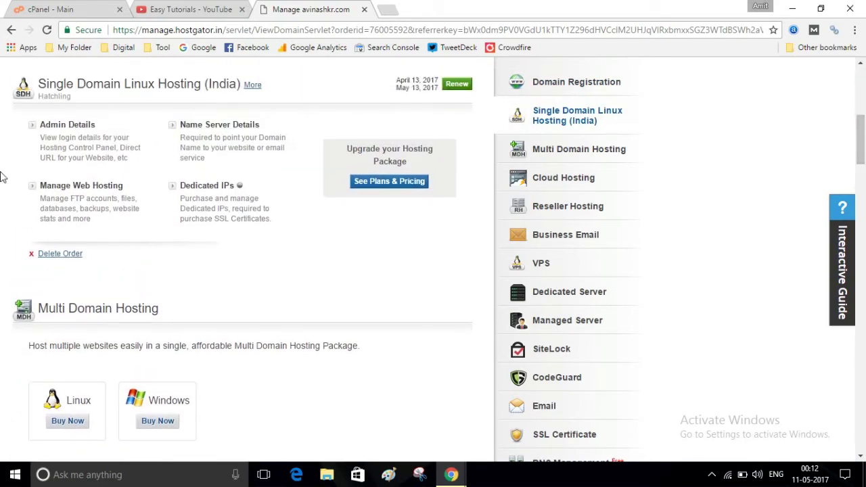
Launch cPanel via Manage Web Hosting, maximize it, and scroll to Softaculous Apps Installer.
click(74, 194)
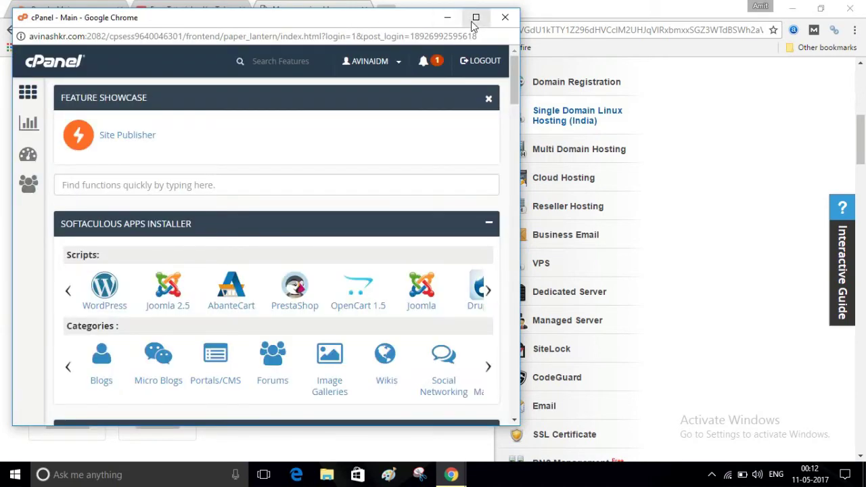
click(474, 22)
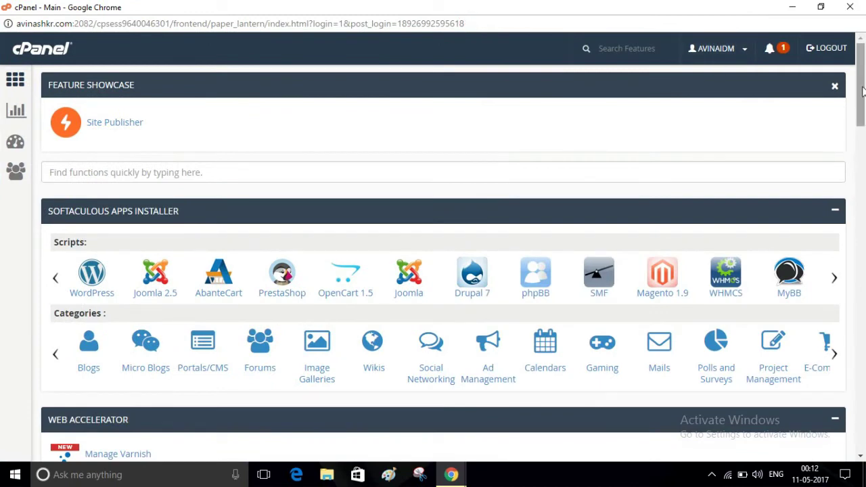
drag(862, 91, 863, 115)
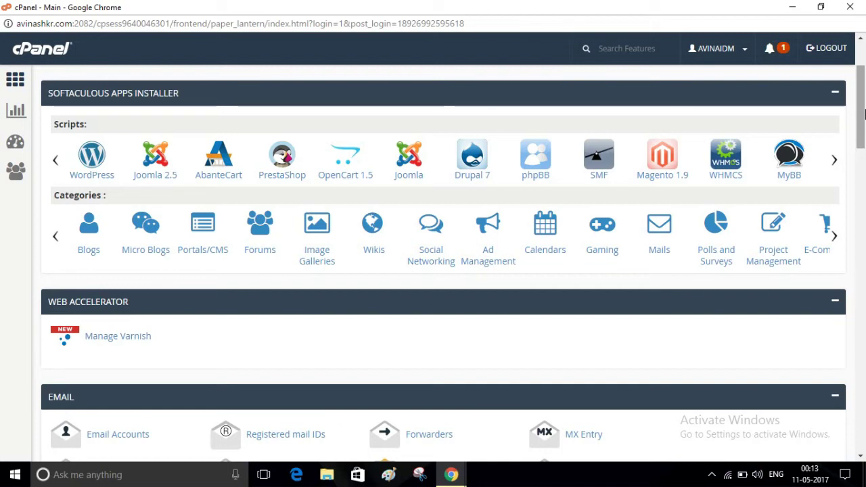
Expand Forums in Softaculous and open the MyBB 1.8.11 page.
click(261, 234)
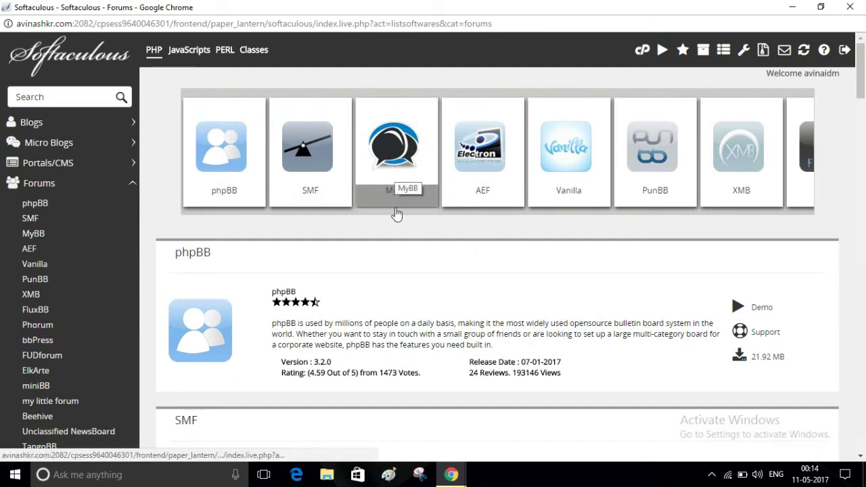
click(402, 176)
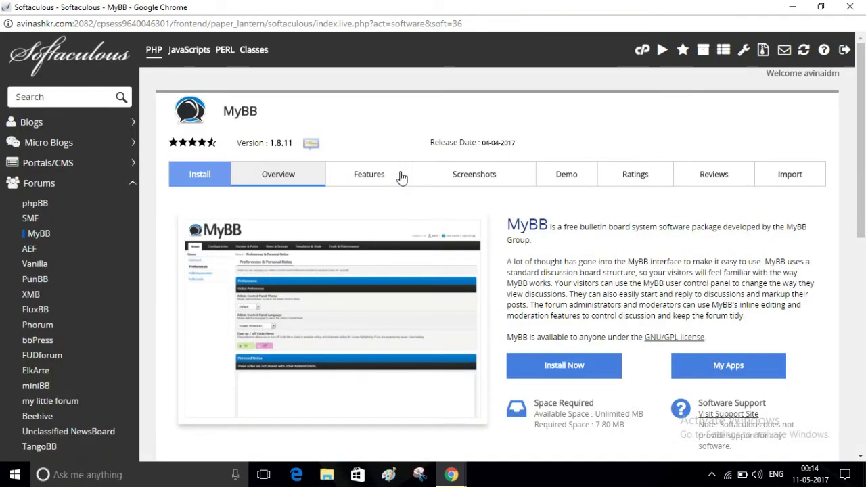
drag(864, 162, 864, 216)
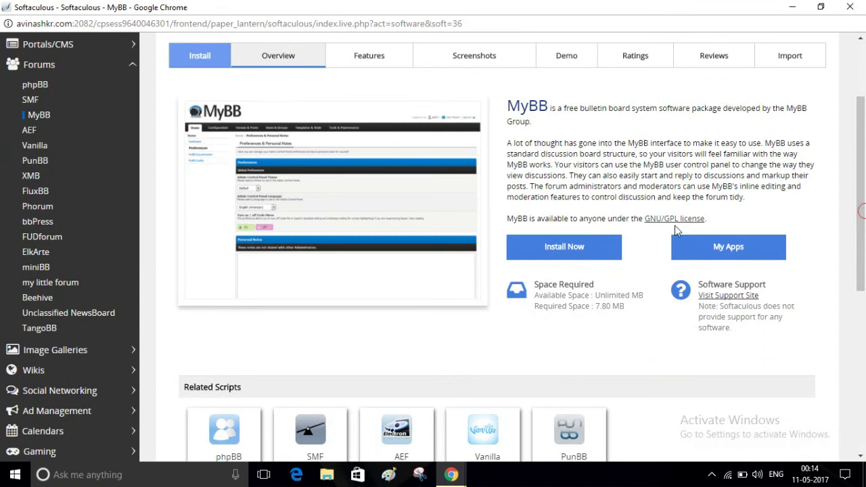
click(586, 252)
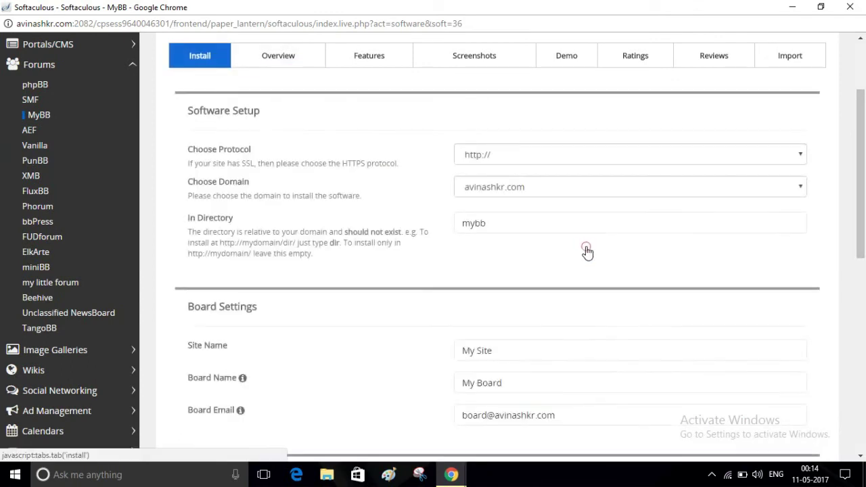
click(594, 155)
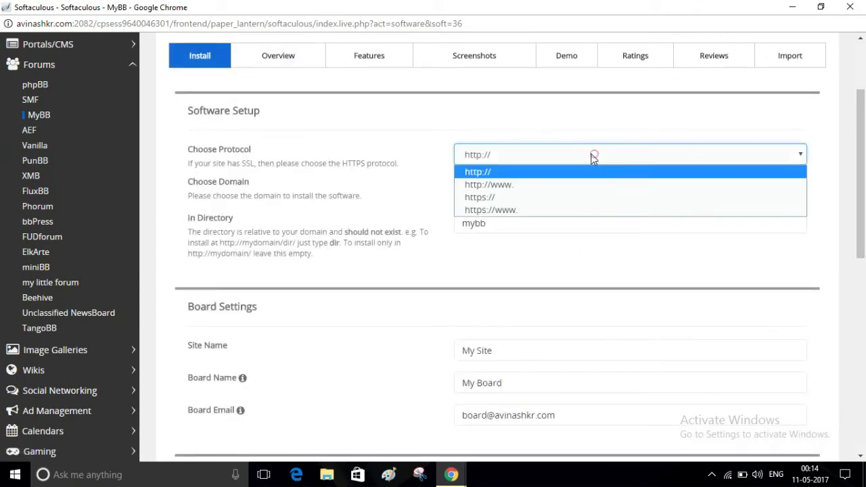
click(542, 184)
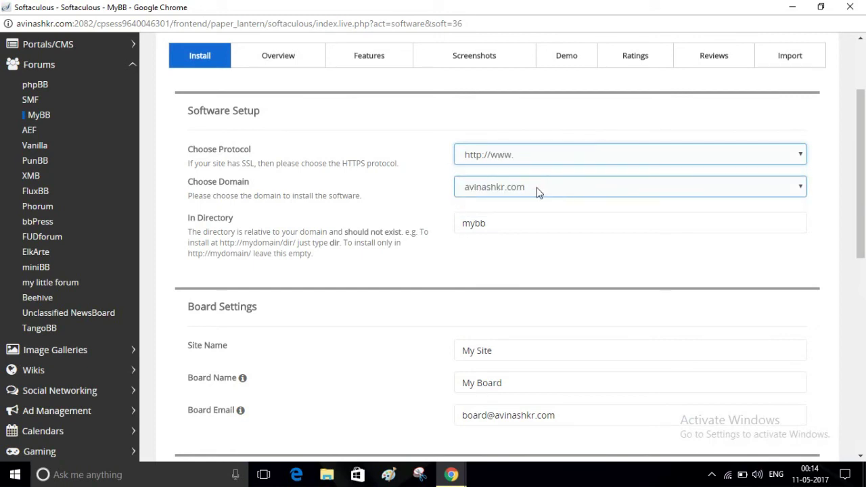
click(504, 223)
key(BackSpace)
key(BackSpace)
key(BackSpace)
key(BackSpace)
click(494, 249)
Review the Site Name, Board Name and Board Email fields.
scroll(865, 158, down, 3)
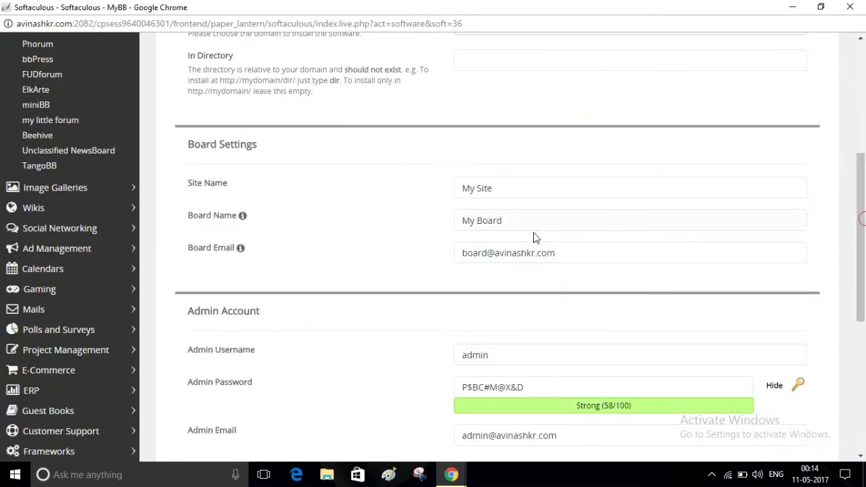
click(480, 189)
click(487, 224)
click(491, 237)
click(491, 250)
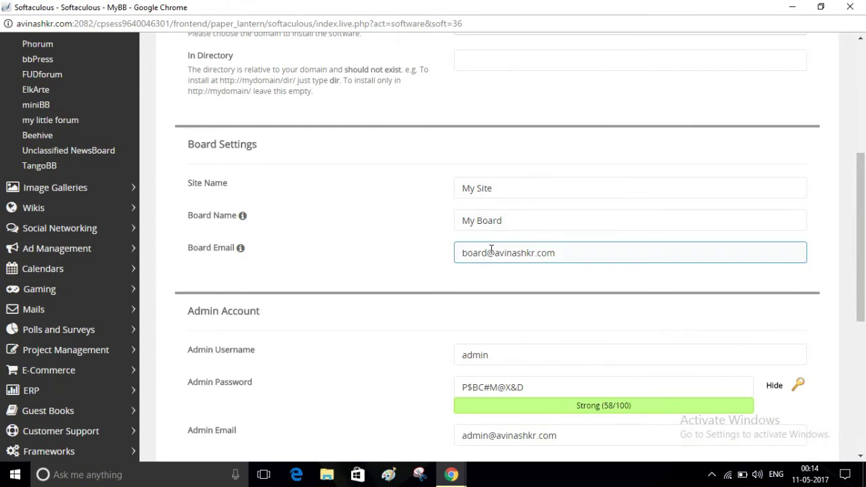
click(779, 241)
Replace the admin account password with a new one.
scroll(861, 236, down, 3)
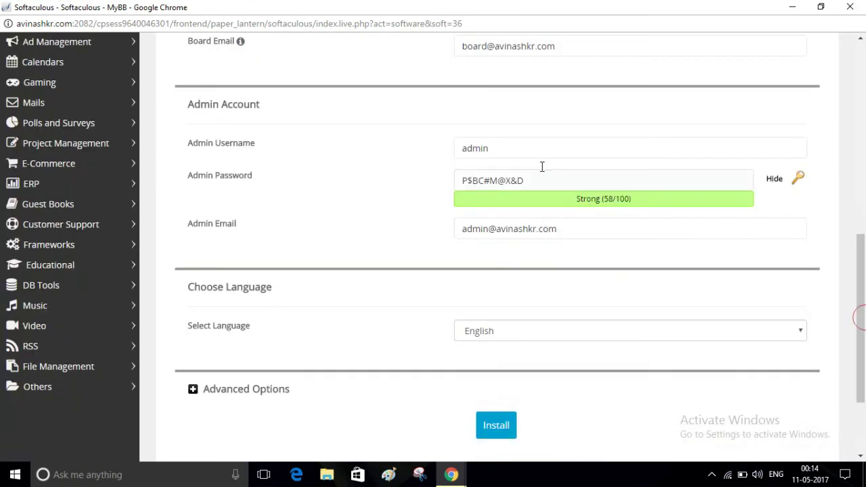
click(520, 150)
click(569, 183)
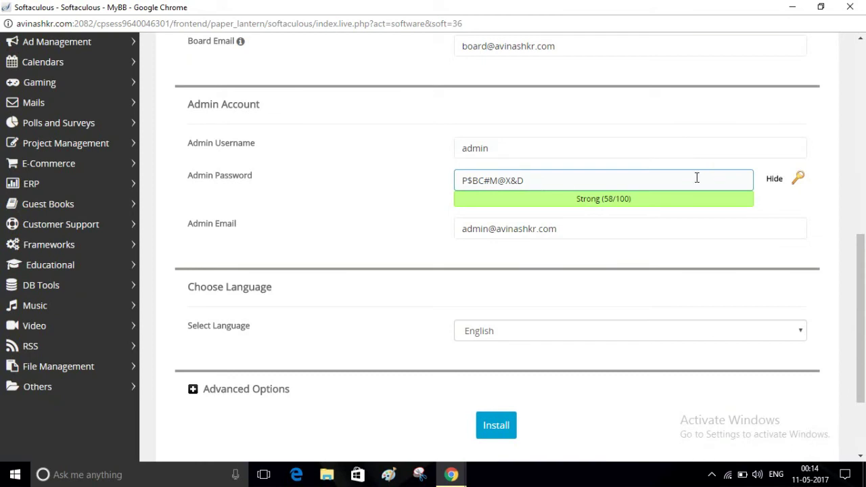
click(774, 179)
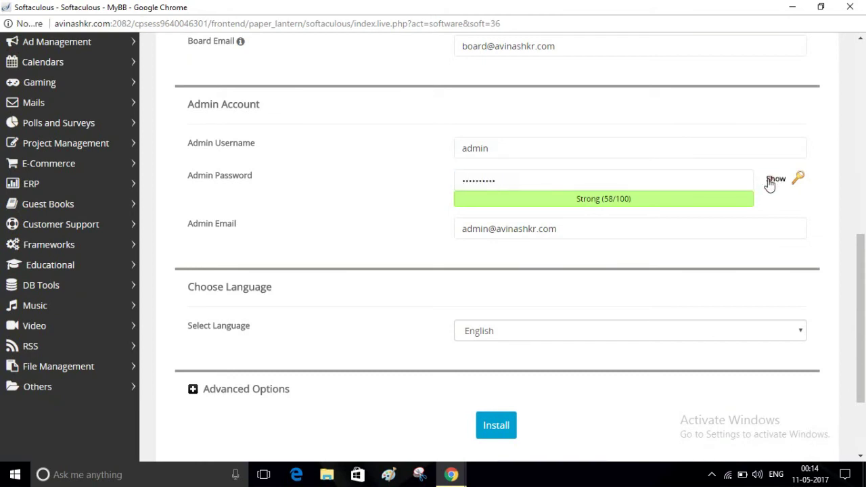
double_click(529, 189)
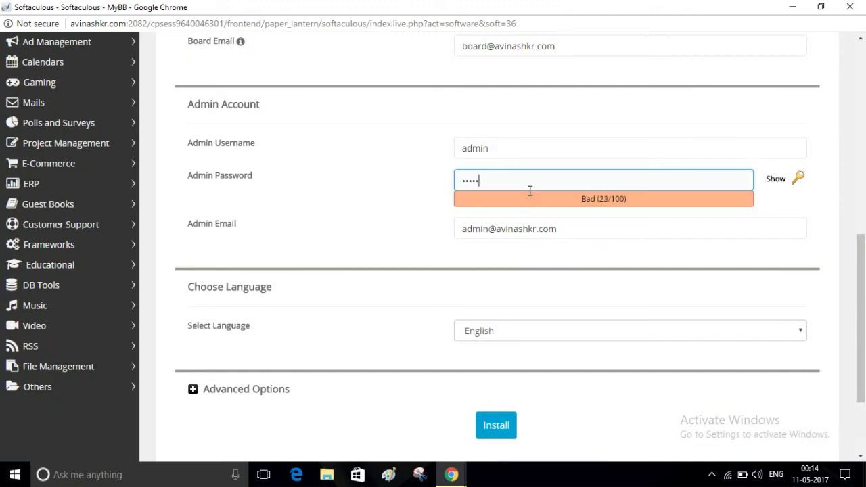
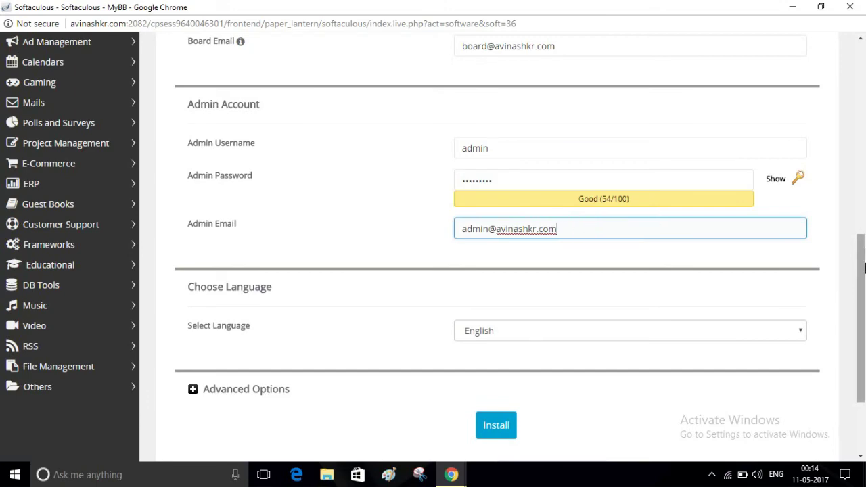
scroll(864, 268, down, 2)
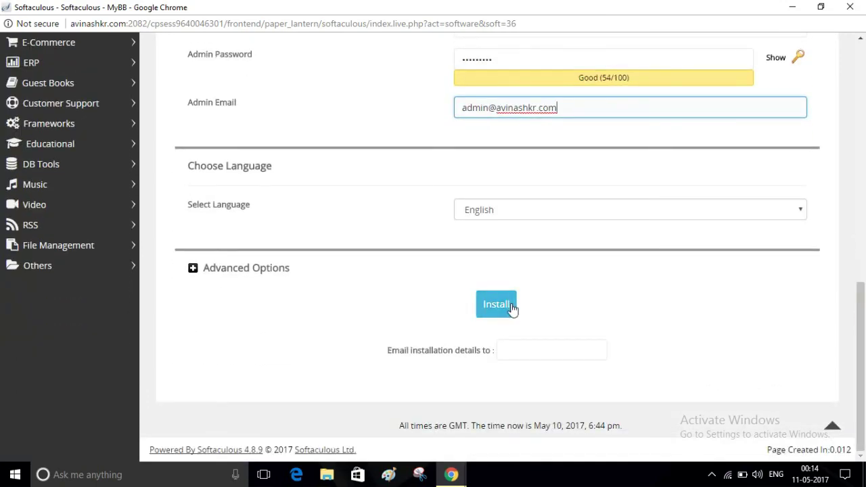
click(512, 308)
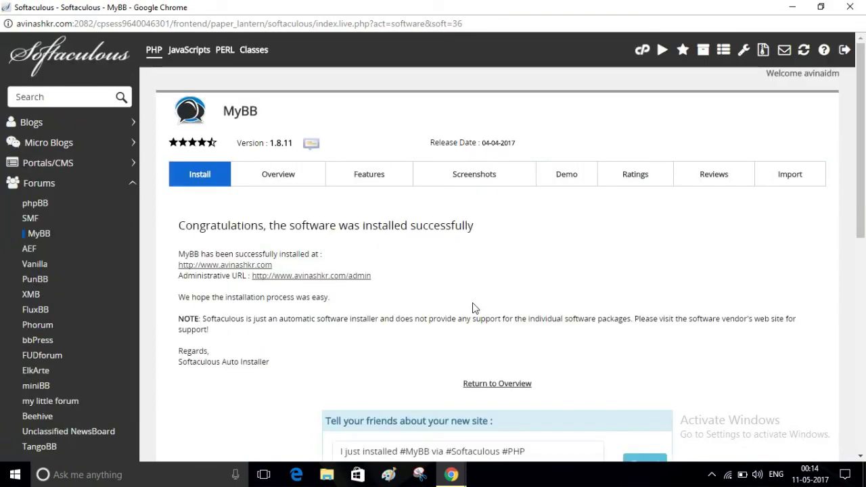
click(240, 265)
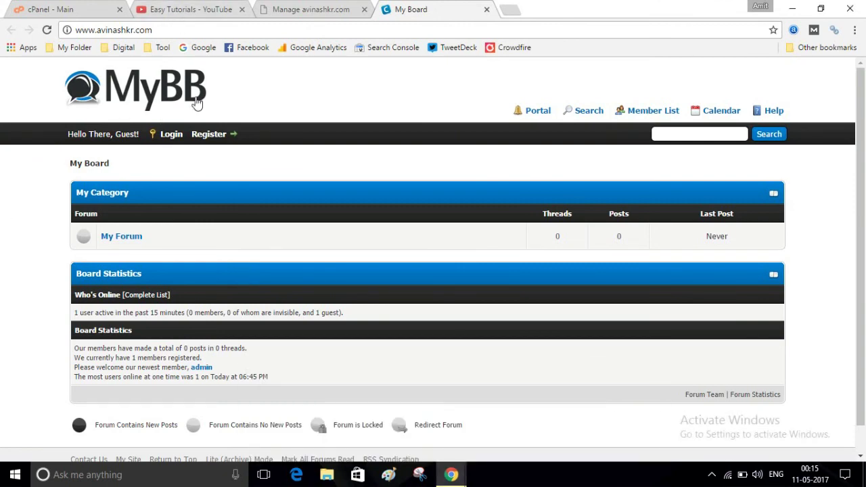
click(177, 32)
click(177, 32)
text(/admn)
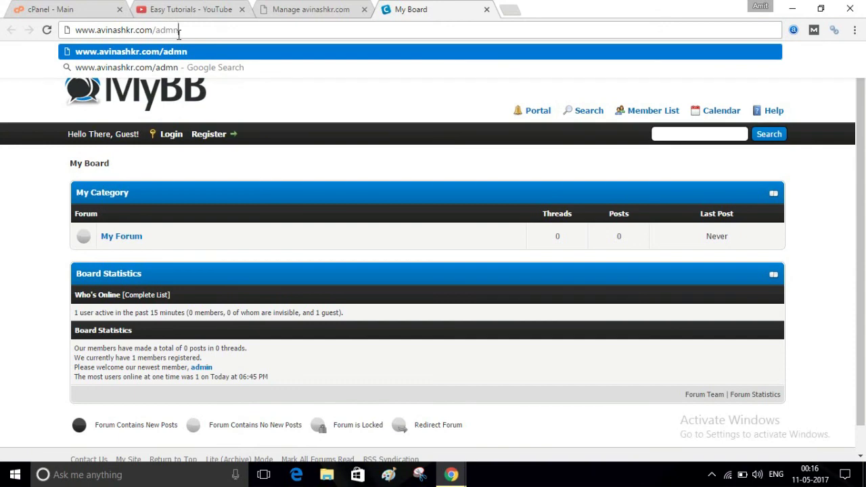
key(BackSpace)
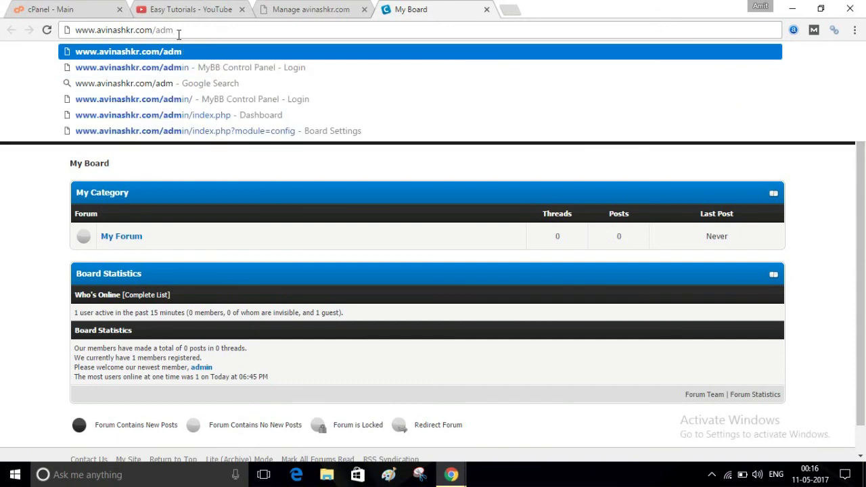
text(in)
key(Return)
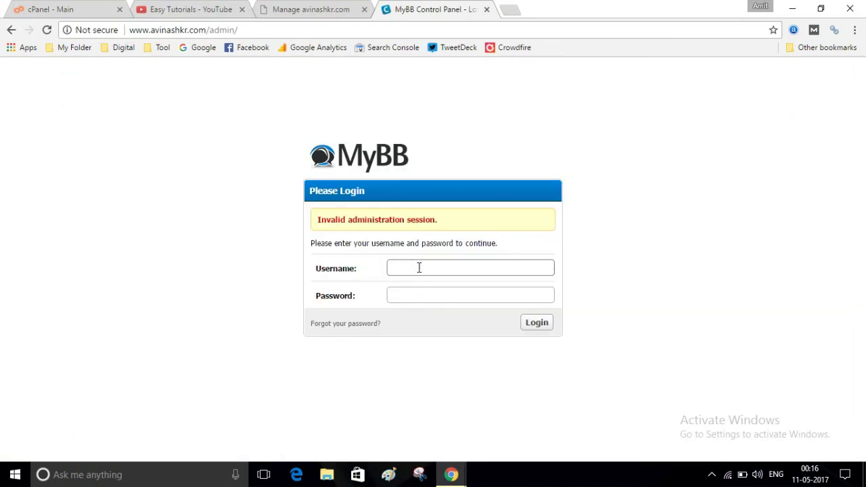
Log in with the admin username and password to reach the version 1.8.11 Dashboard.
text(admin)
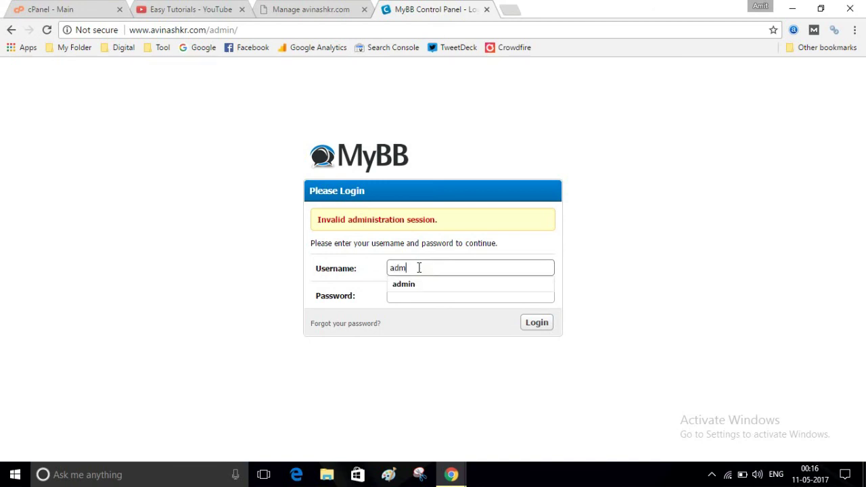
click(418, 295)
text(*********)
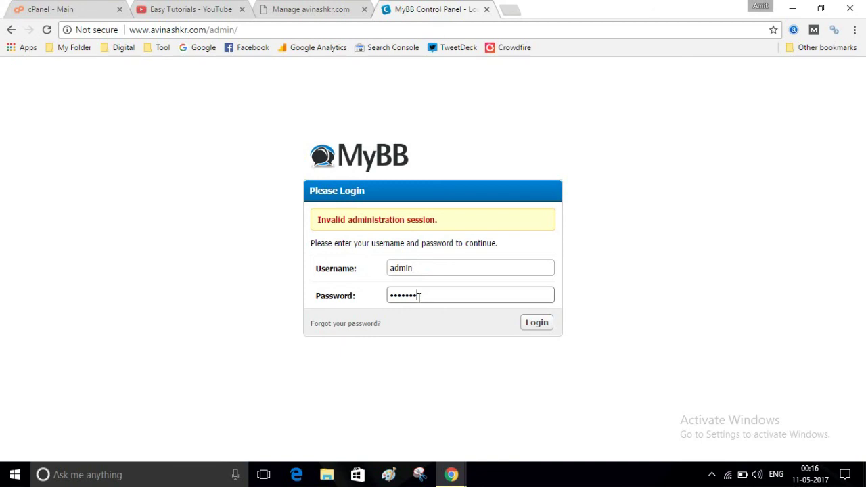
click(544, 328)
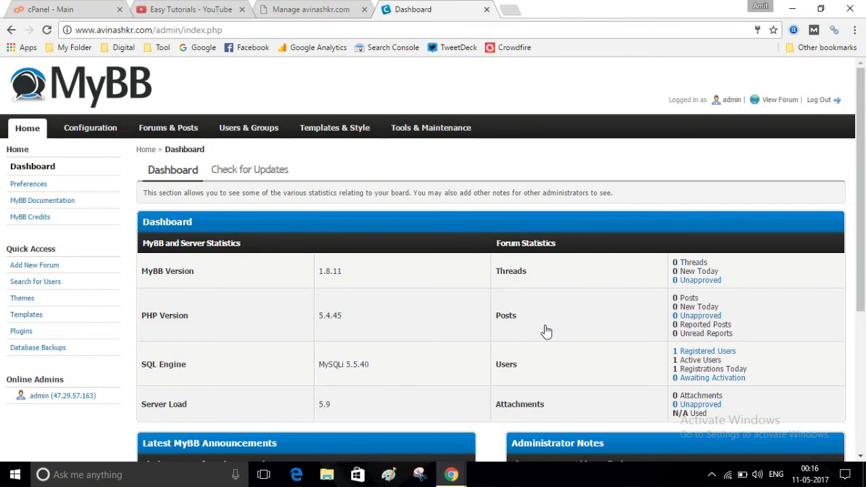
Open the public forum front page, listing My Forum, in a new tab via View Forum.
click(789, 99)
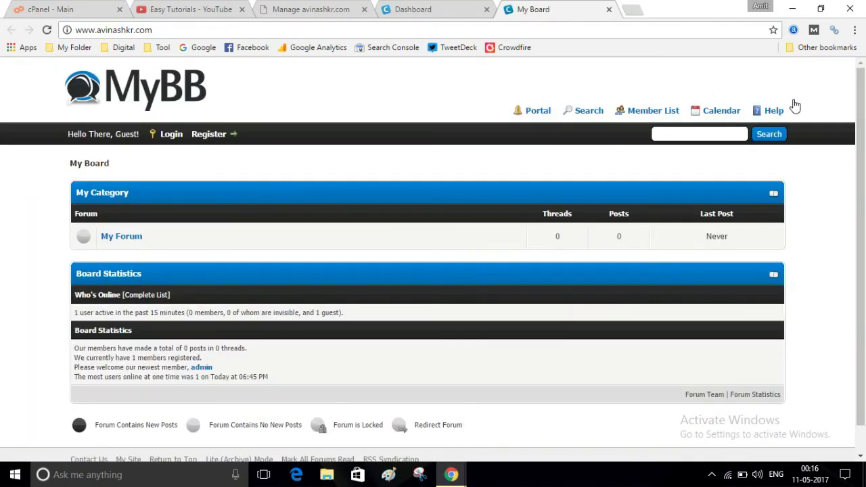